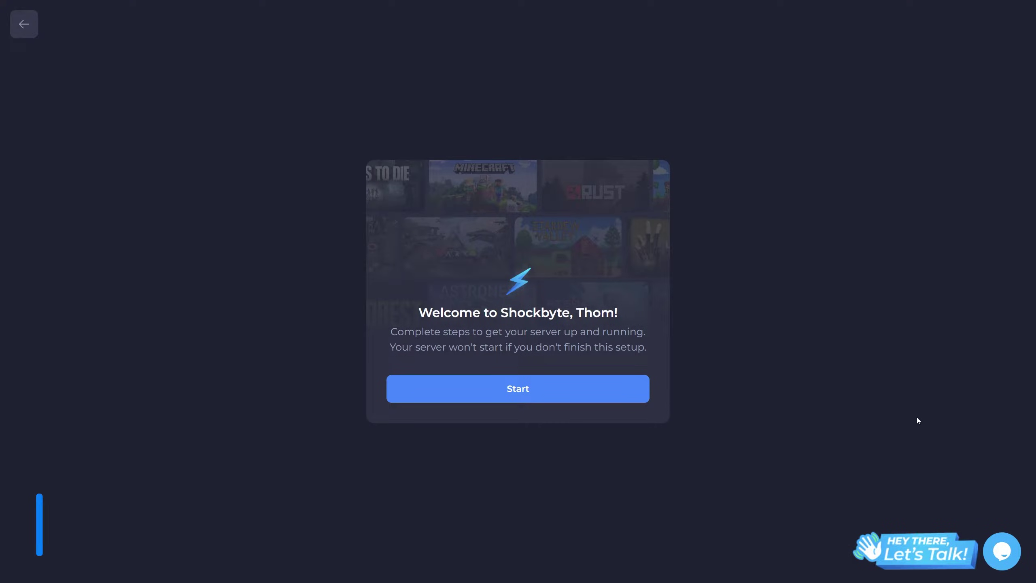
# Step: Choose Paper as the server type at version 1.21.1 and advance to Server Information
pyautogui.click(555, 395)
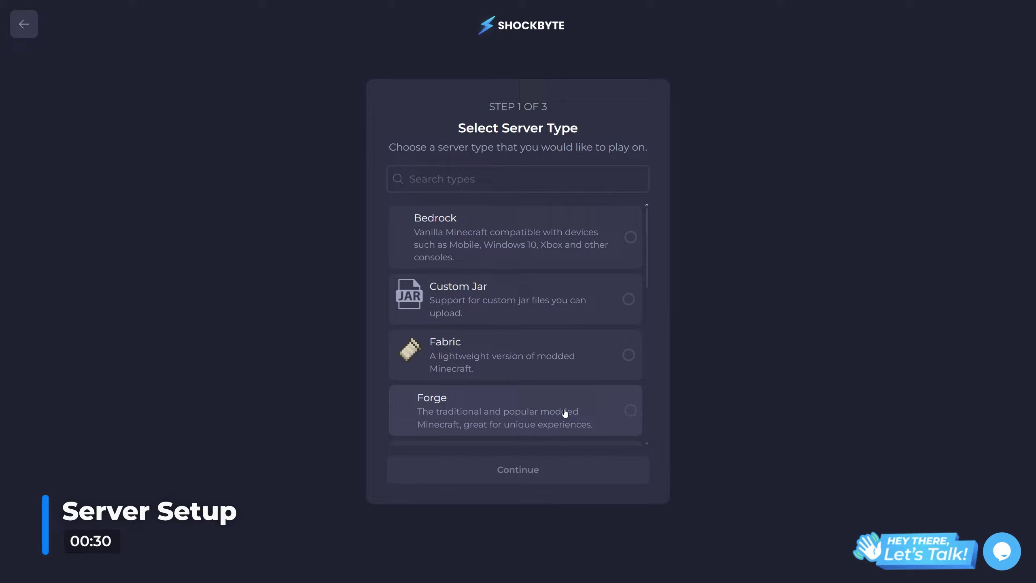
pyautogui.scroll(-5, 579, 318)
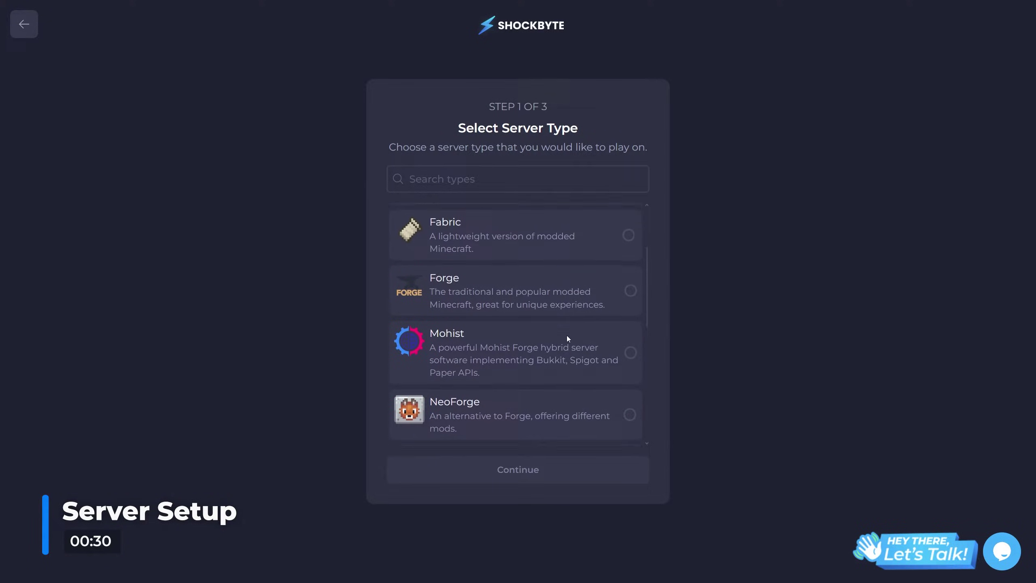
pyautogui.click(557, 350)
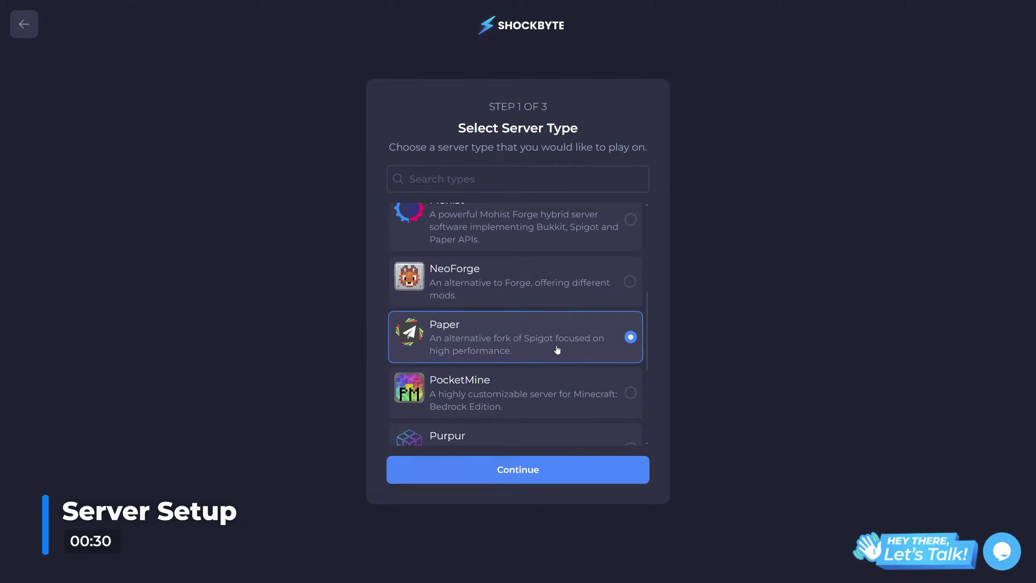
pyautogui.click(569, 483)
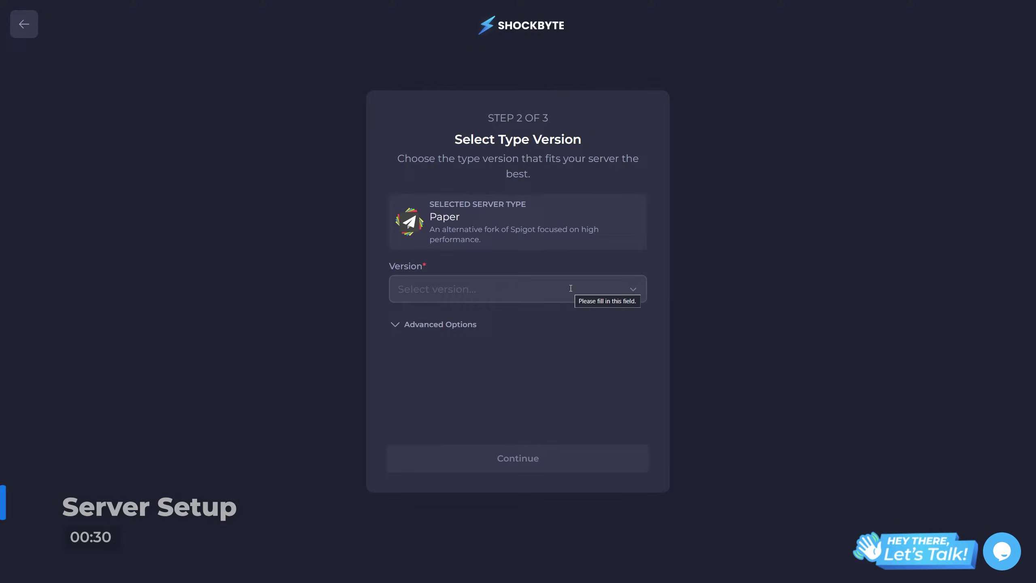
pyautogui.click(569, 289)
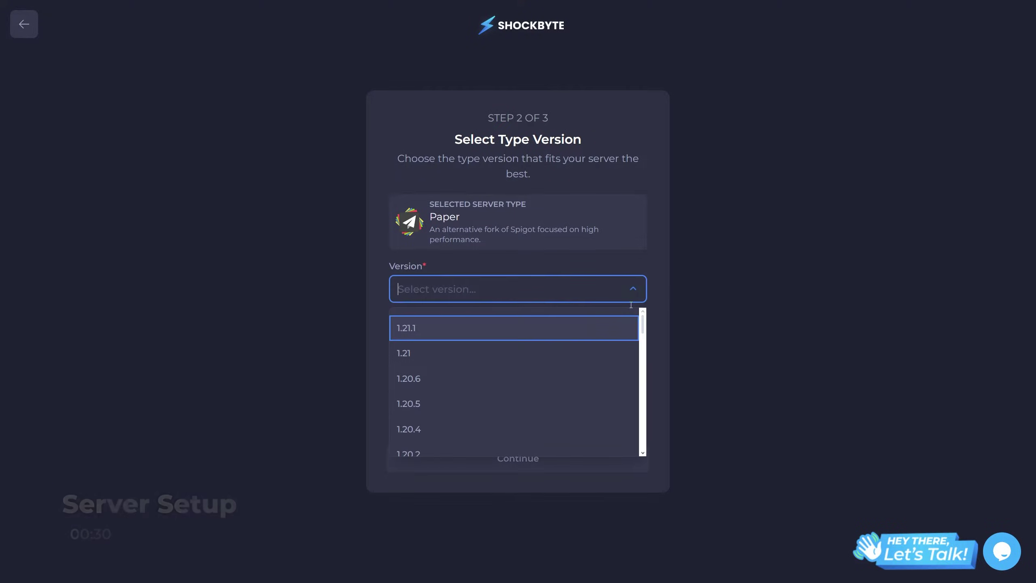
pyautogui.click(519, 332)
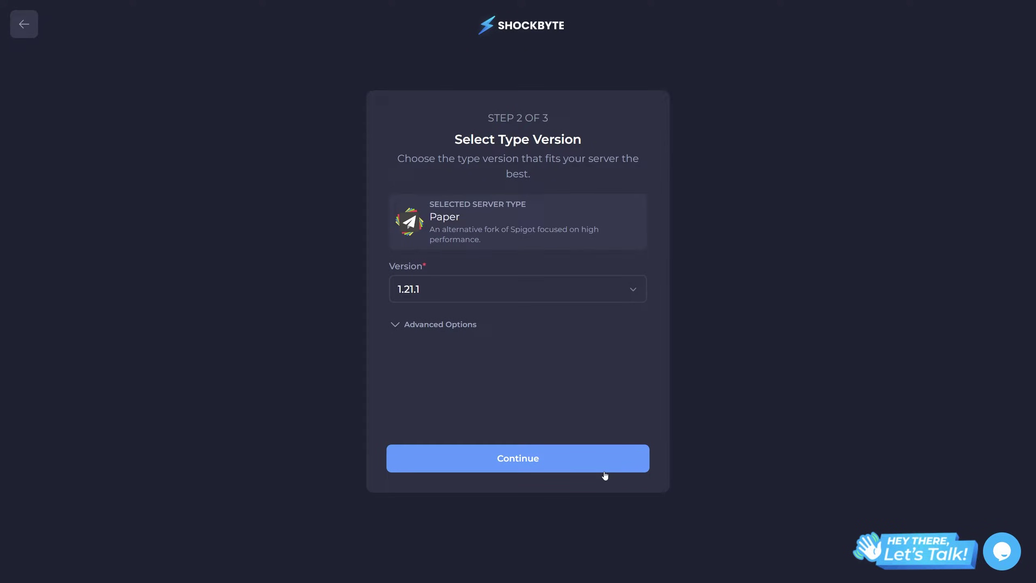
pyautogui.click(605, 470)
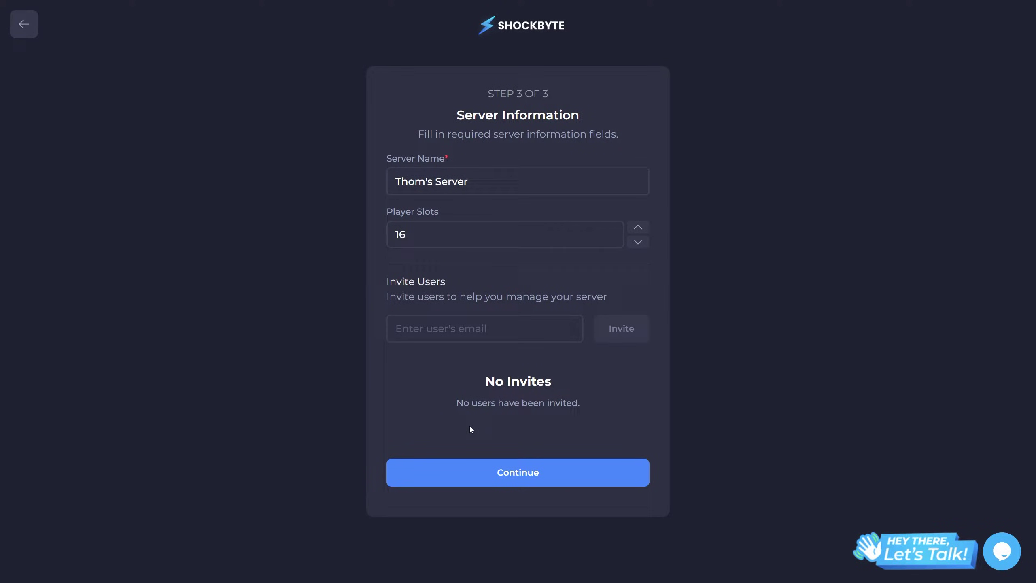
# Step: Rename the server to 'Tutorial Server'
pyautogui.click(427, 181)
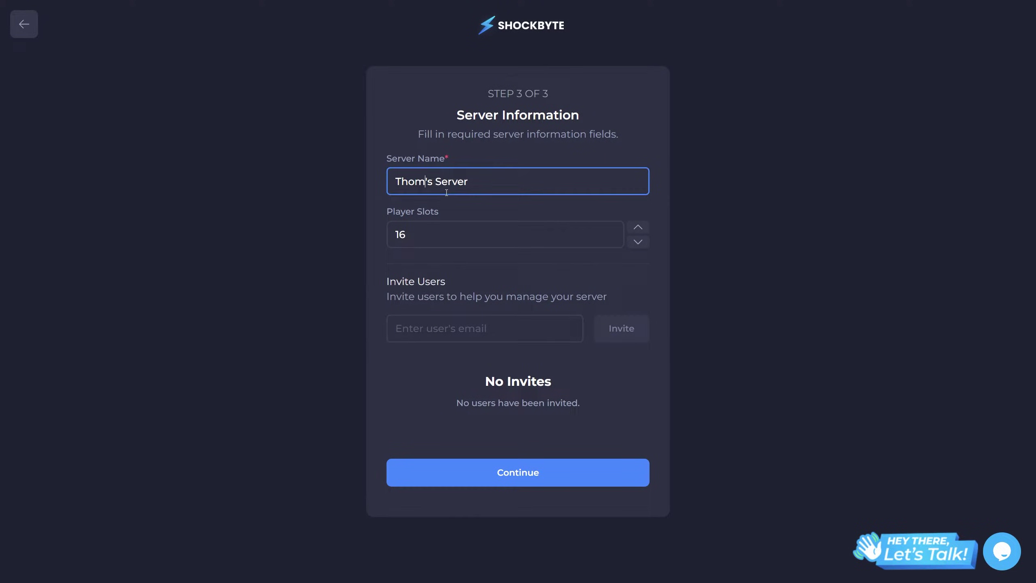
pyautogui.hotkey('ctrl', 'a')
pyautogui.write('Tutorial Server')
# Step: Invite a co-manager by e-mail address and complete the server setup
pyautogui.click(494, 327)
pyautogui.click(621, 329)
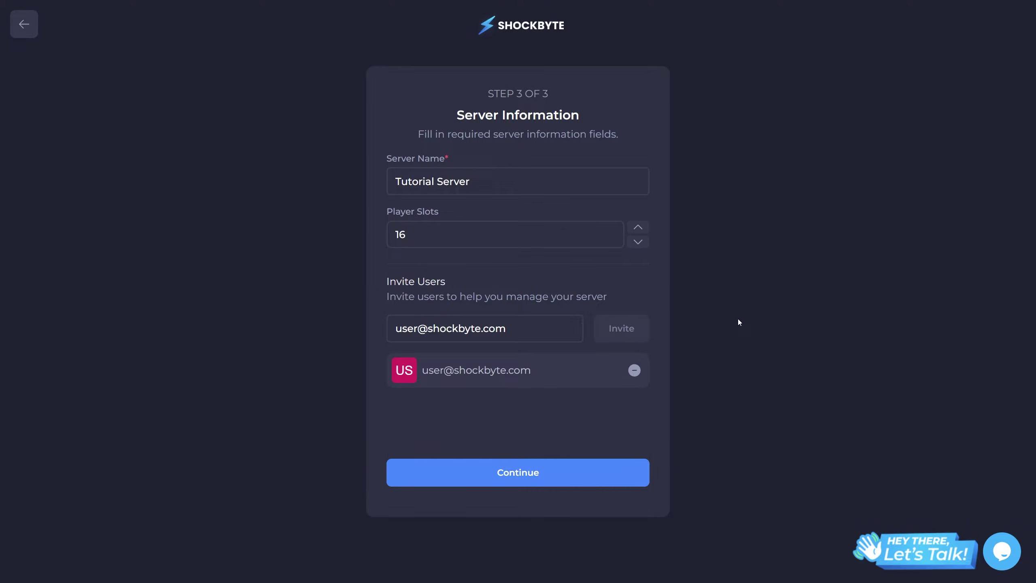
pyautogui.click(520, 460)
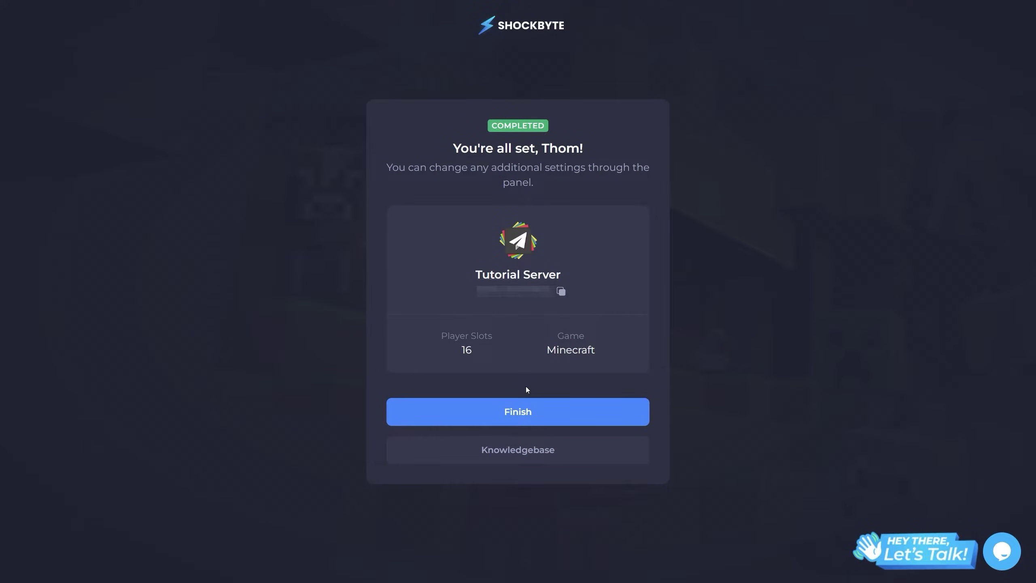
pyautogui.click(527, 411)
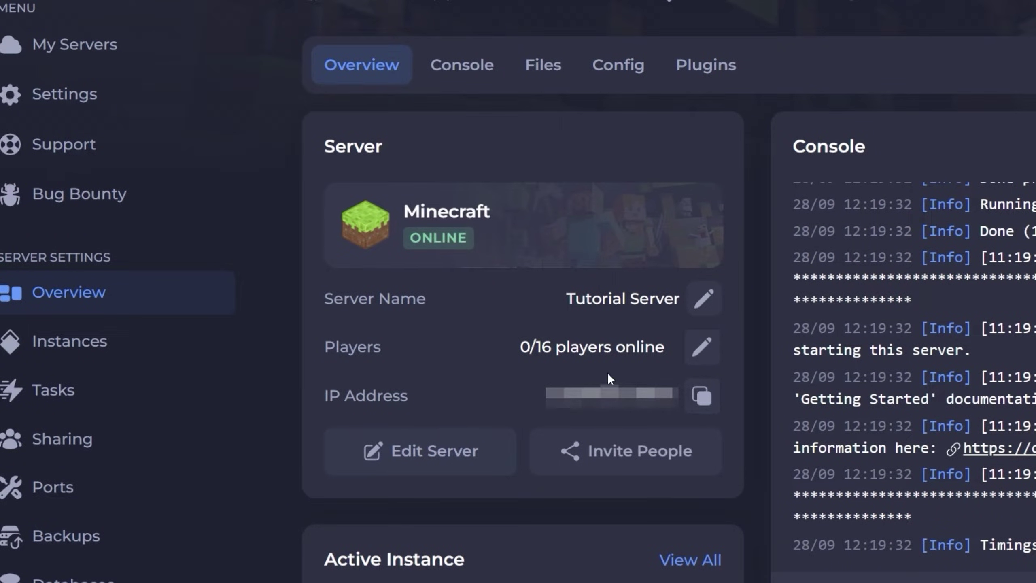
# Step: Review the Tutorial Server overview, briefly selecting its IP address and scrolling the dashboard
pyautogui.doubleClick(669, 394)
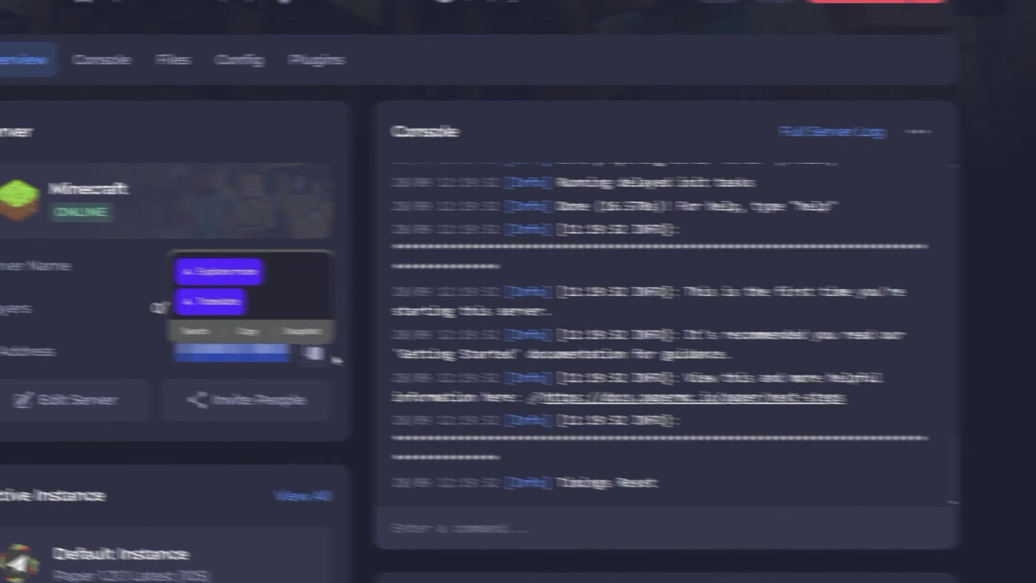
pyautogui.click(335, 360)
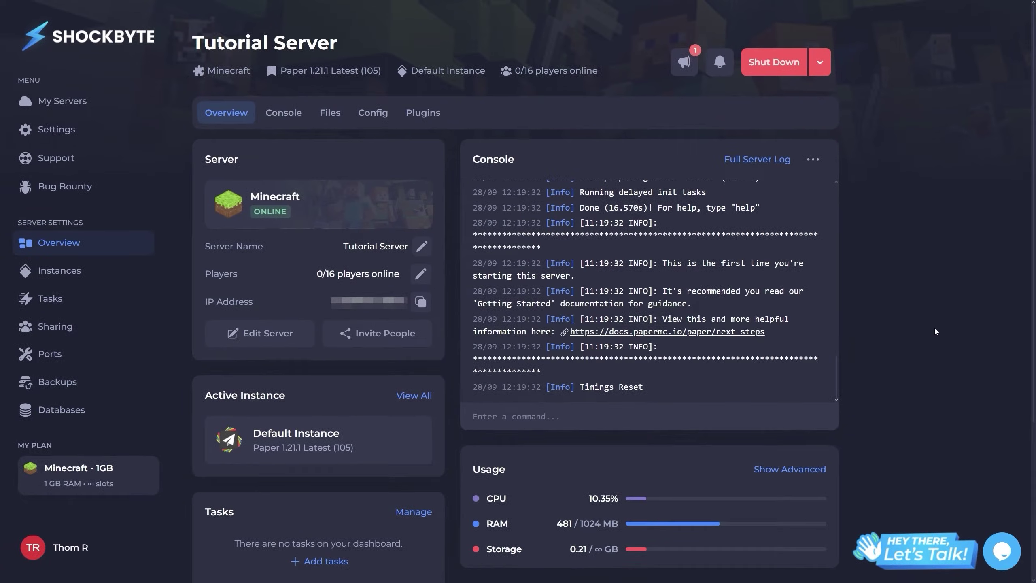
pyautogui.scroll(-3, 935, 329)
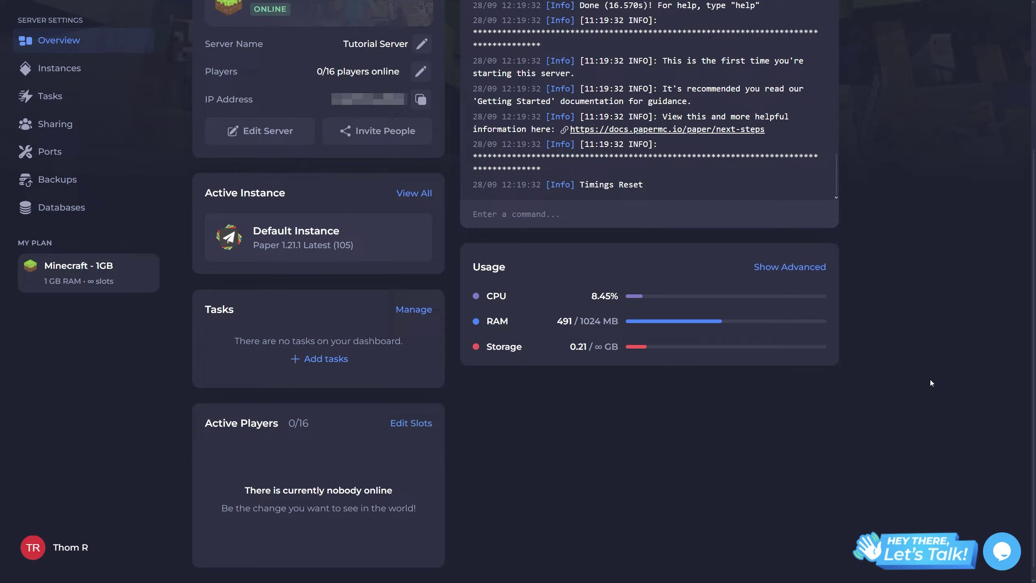
pyautogui.scroll(5, 931, 382)
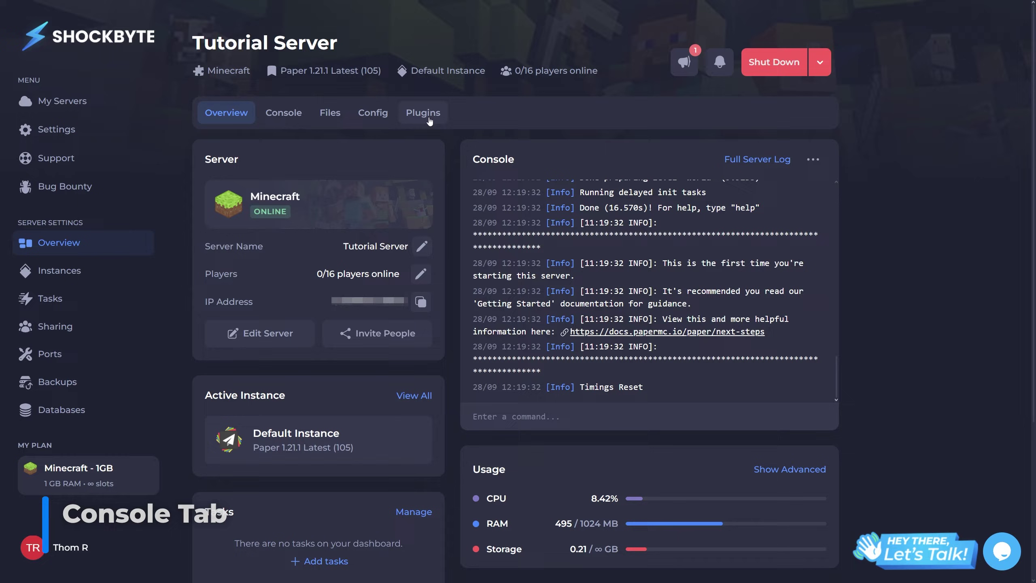
# Step: Run an op command in the server console to make a player operator
pyautogui.click(283, 113)
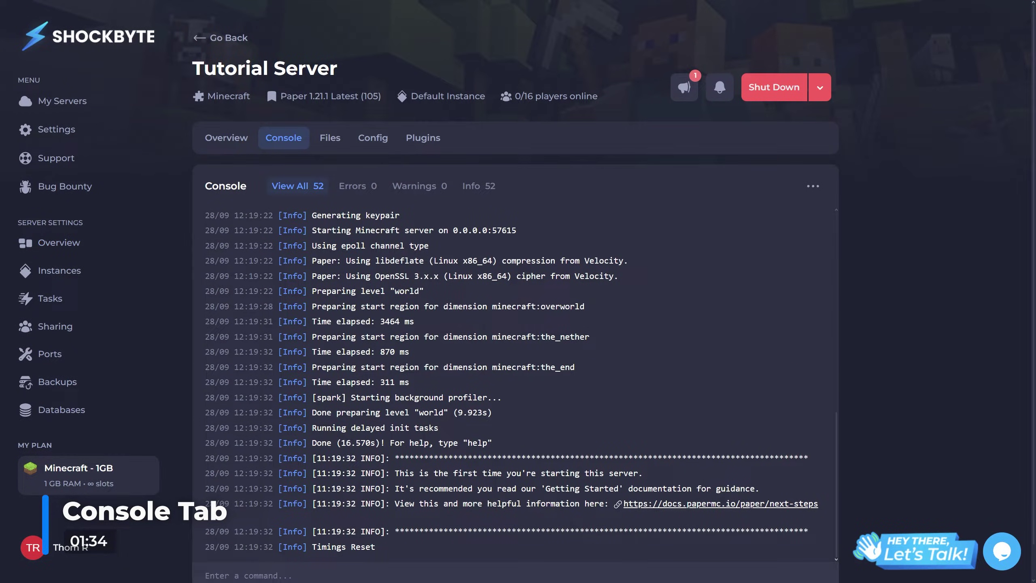
pyautogui.scroll(-1, 940, 269)
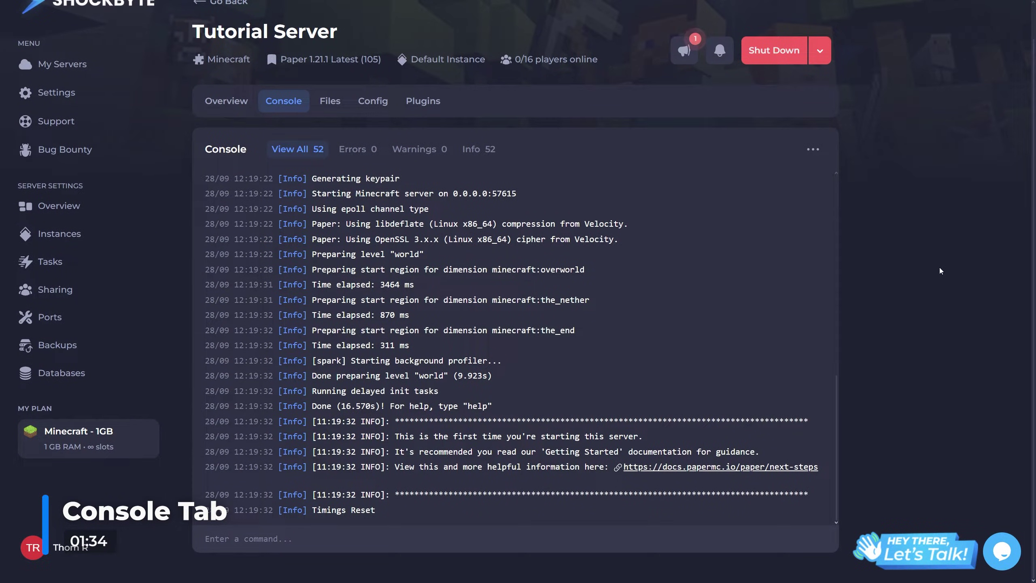
pyautogui.click(581, 538)
pyautogui.write('op thomwrx')
pyautogui.press('Return')
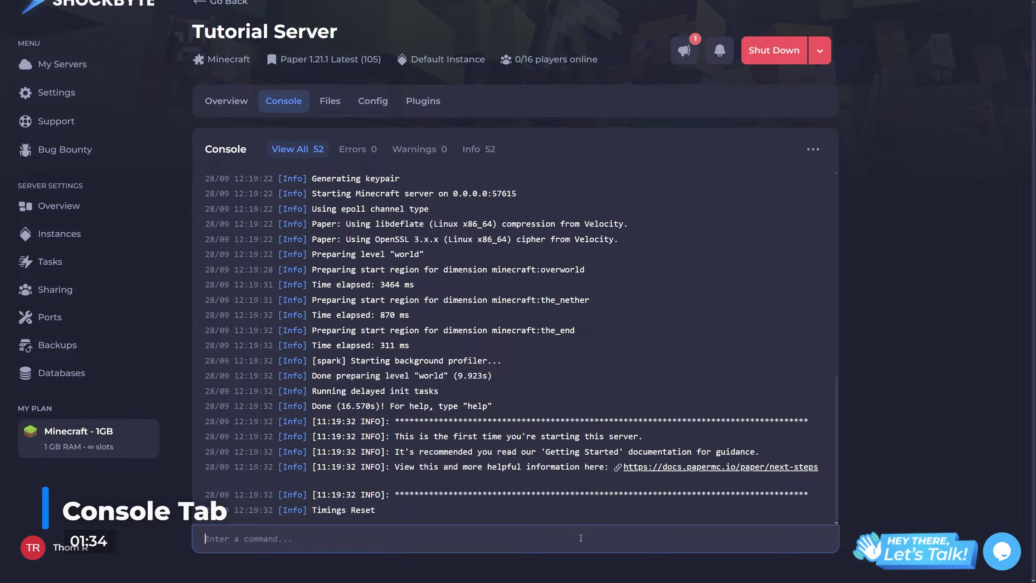
# Step: Filter the console log by Errors, Warnings and Info, then return to View All
pyautogui.click(345, 149)
pyautogui.click(408, 151)
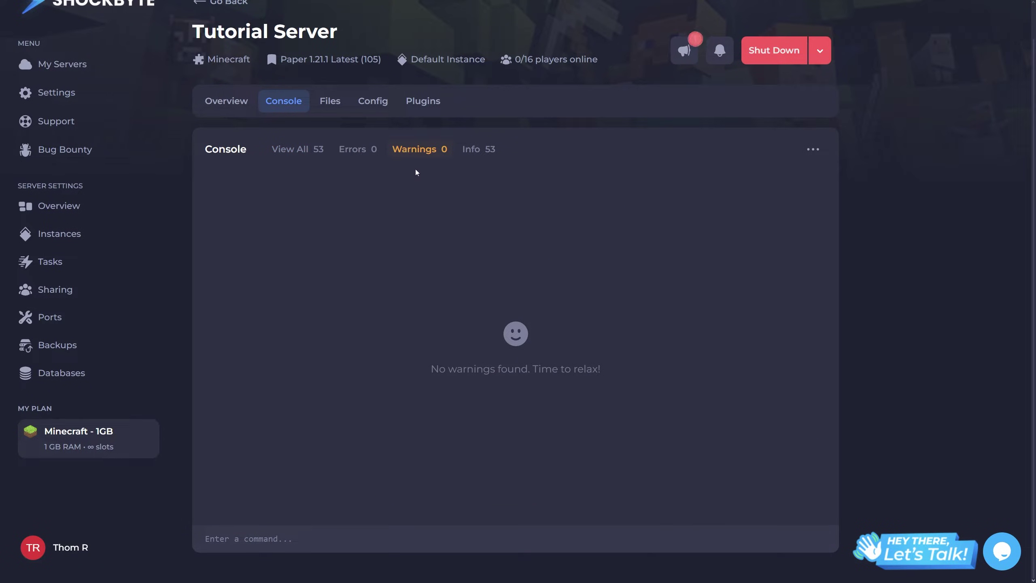
pyautogui.click(469, 149)
pyautogui.click(302, 158)
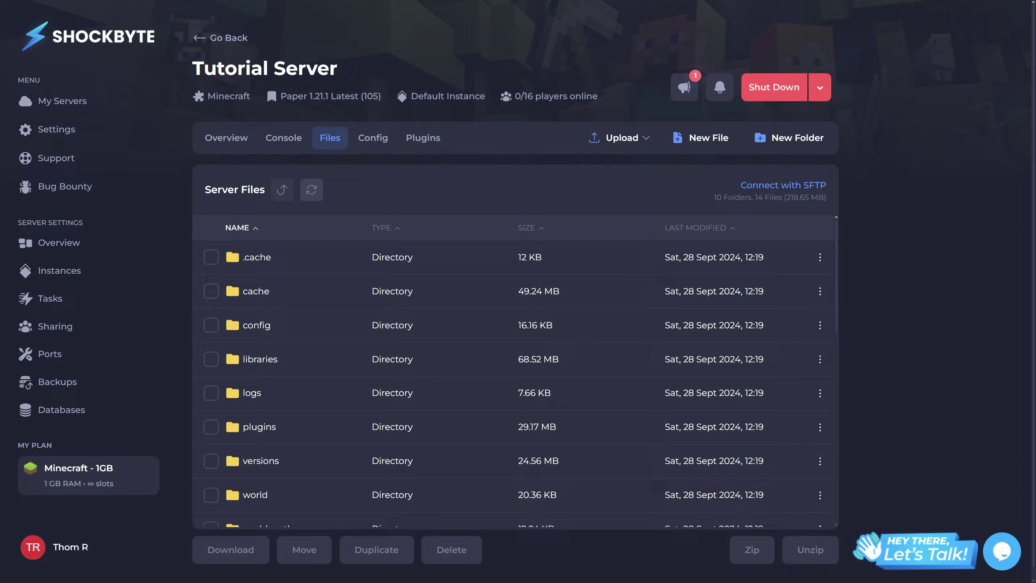
# Step: Upload server-icon.png to the server files and download it back
pyautogui.moveTo(1035, 414); pyautogui.dragTo(740, 415)
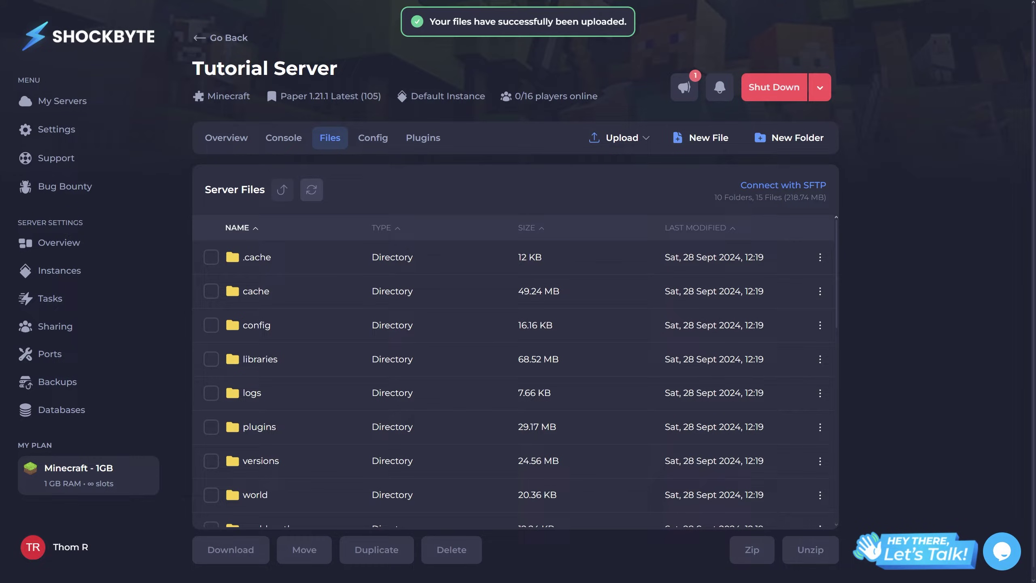
pyautogui.scroll(-10, 386, 305)
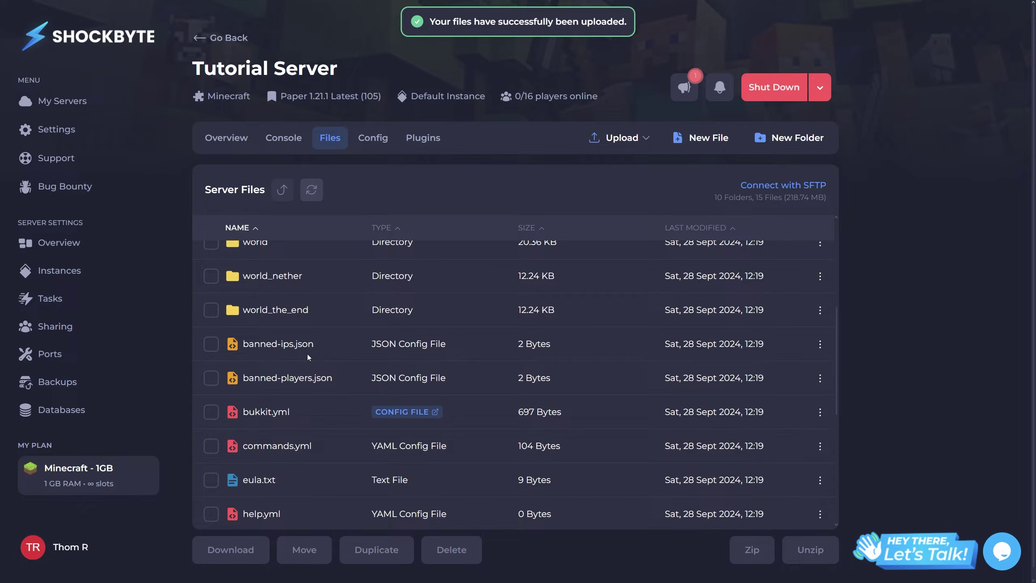
pyautogui.click(211, 447)
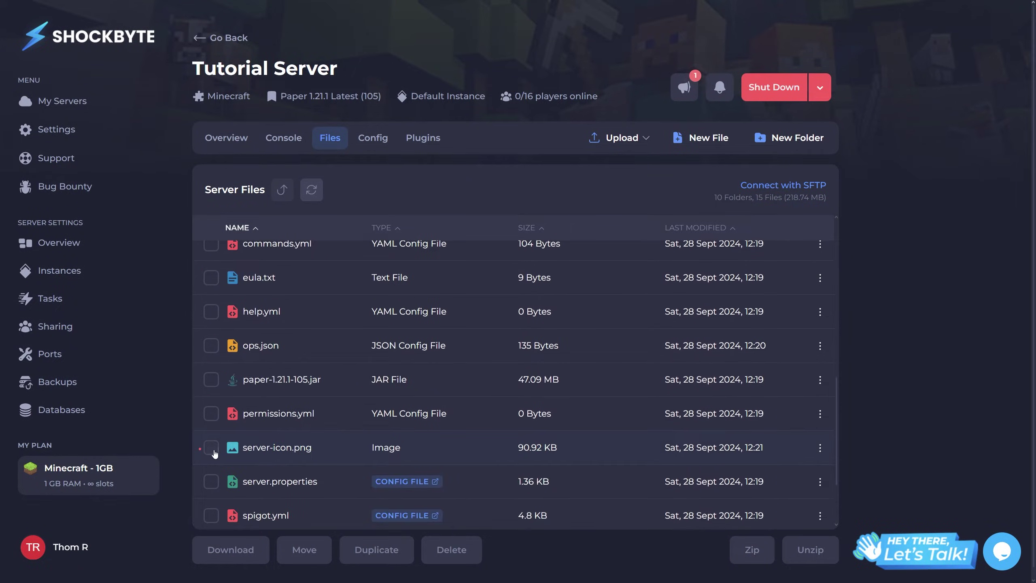
pyautogui.click(230, 550)
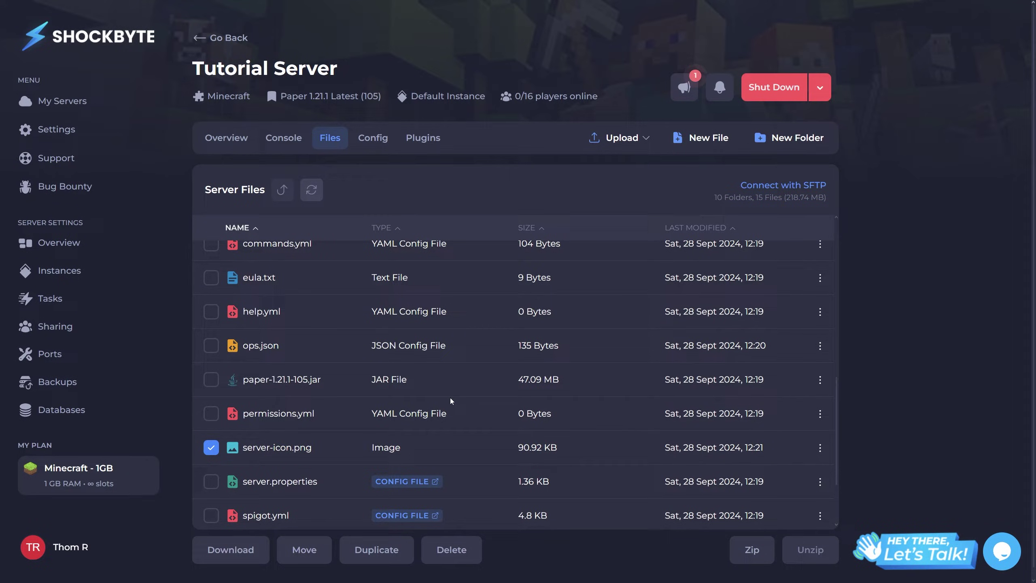
# Step: Bring up the server's Config tab
pyautogui.scroll(10, 555, 413)
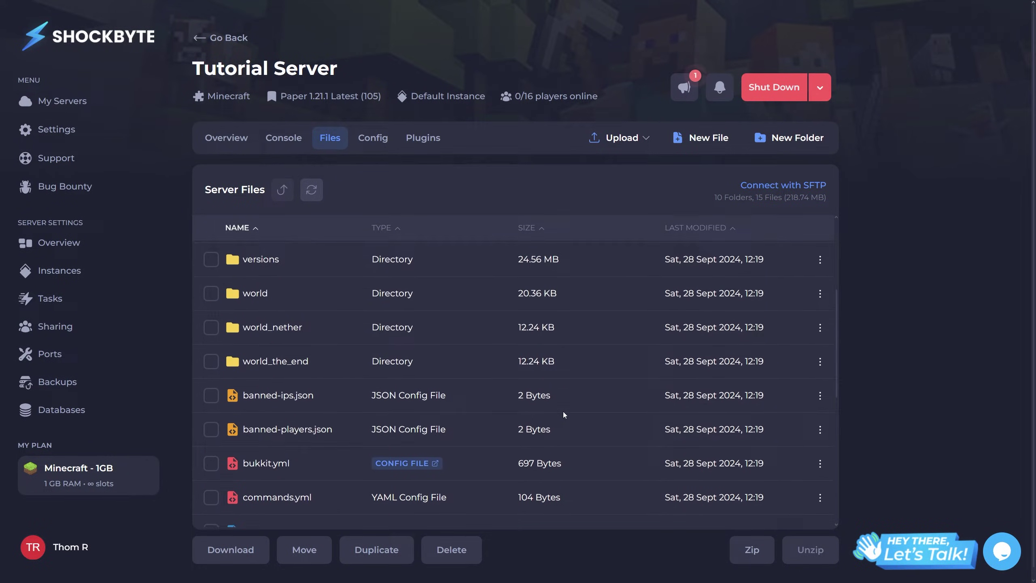
pyautogui.scroll(1, 564, 412)
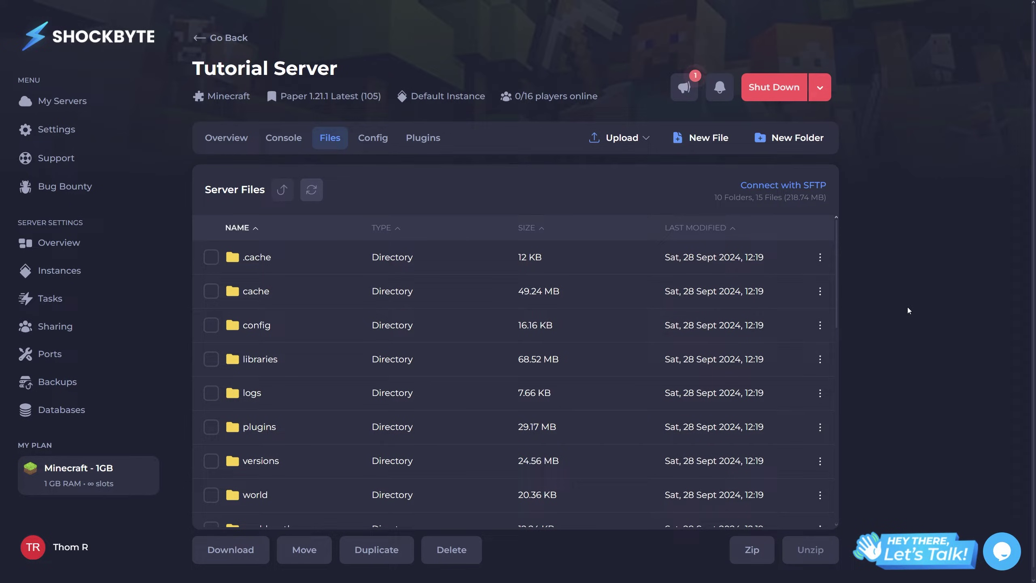
pyautogui.click(373, 138)
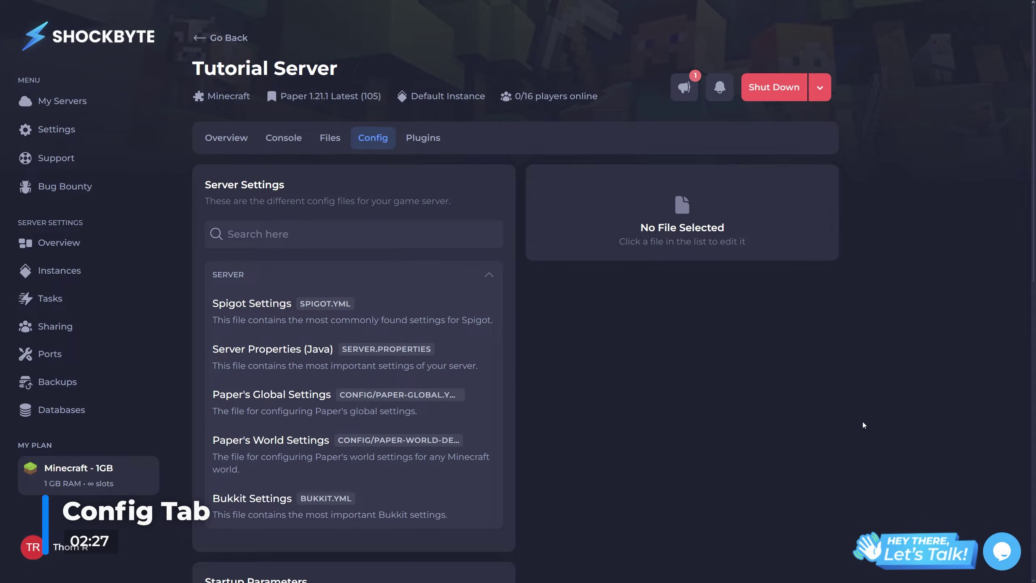
# Step: In Server Properties, set Difficulty to Hard, enable the whitelist, and Save & Restart
pyautogui.click(453, 360)
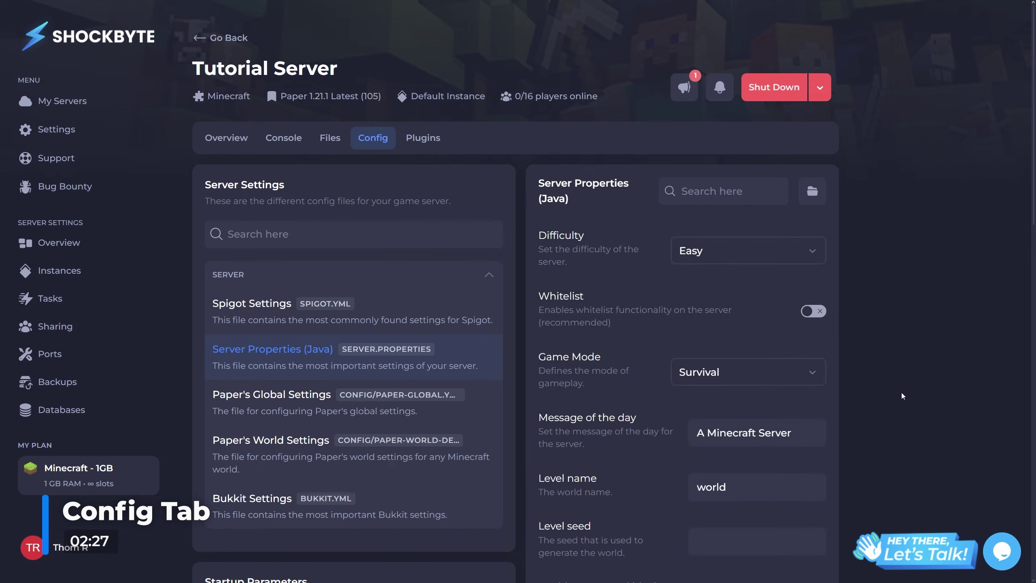
pyautogui.scroll(-3, 900, 392)
pyautogui.click(765, 148)
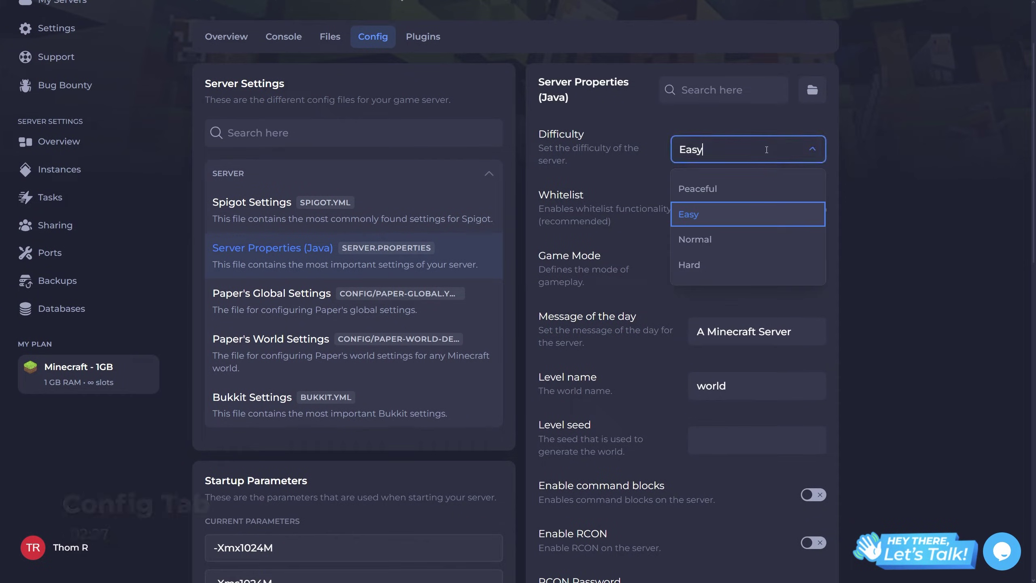
pyautogui.click(743, 265)
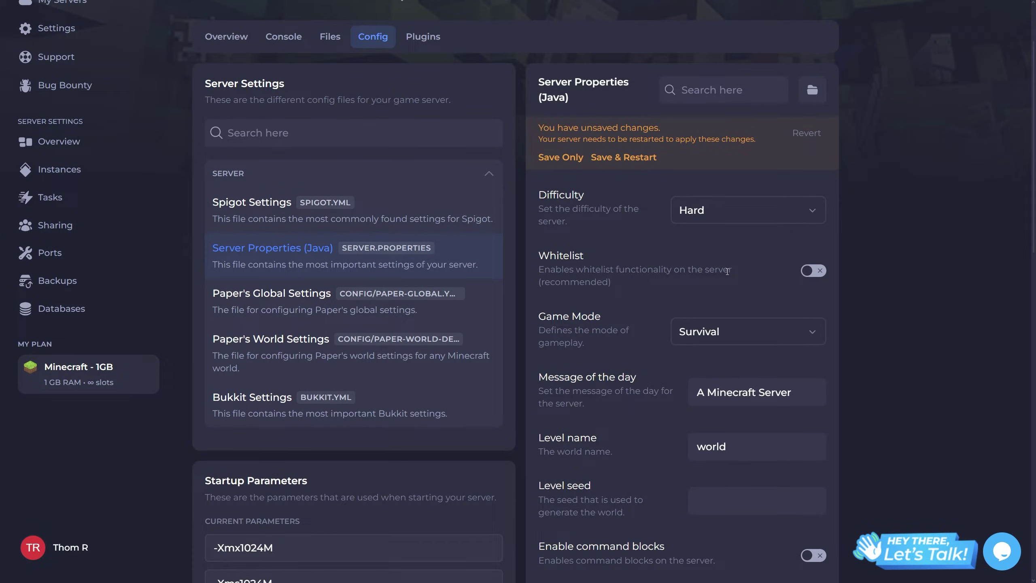
pyautogui.click(812, 269)
pyautogui.scroll(3, 864, 288)
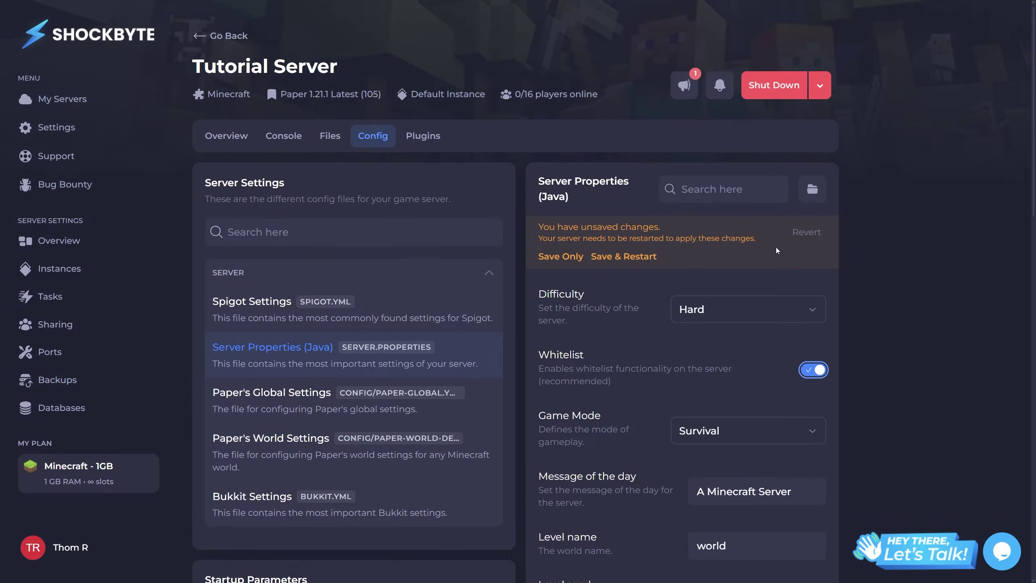
pyautogui.click(608, 262)
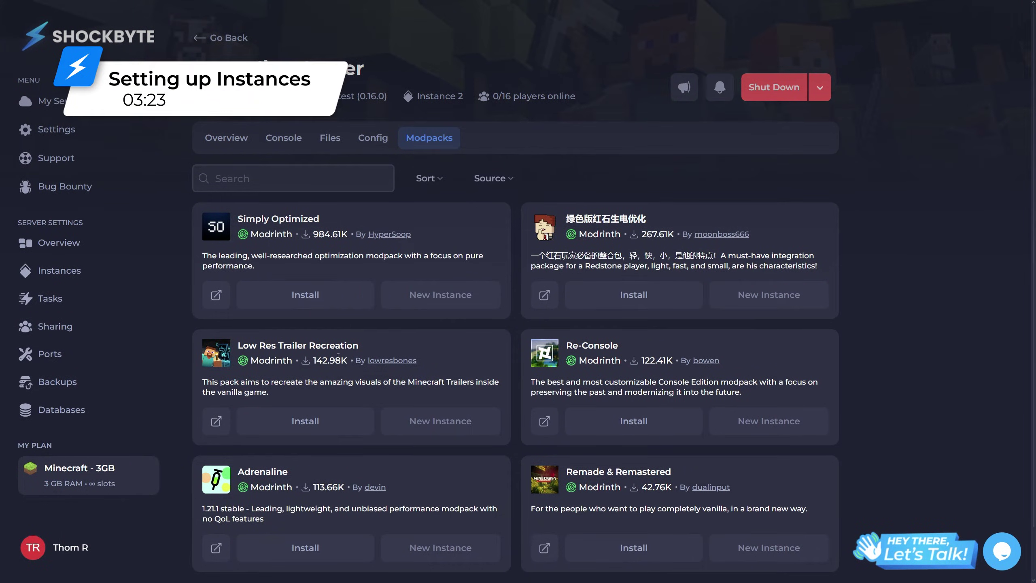
# Step: Install the Simply Optimized modpack 1.21.1-1.0 and the Simple Voice Chat 2.5.20 plugin
pyautogui.click(302, 309)
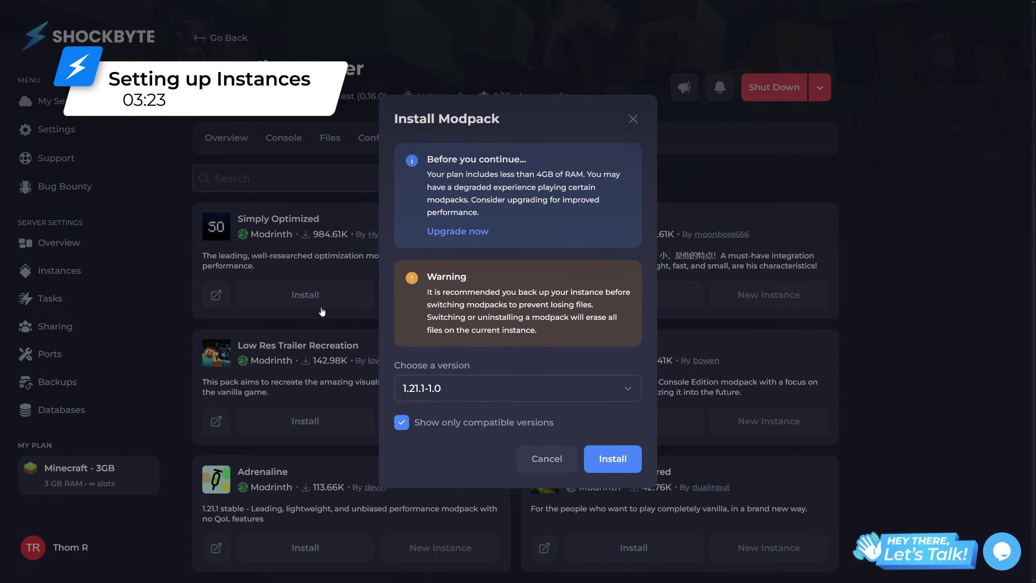
pyautogui.click(613, 458)
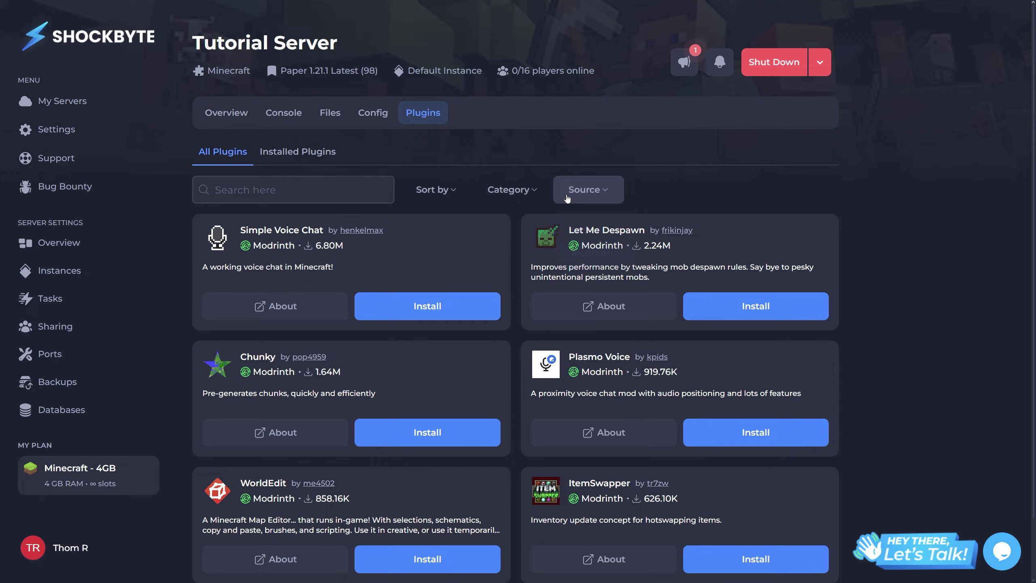
pyautogui.click(588, 189)
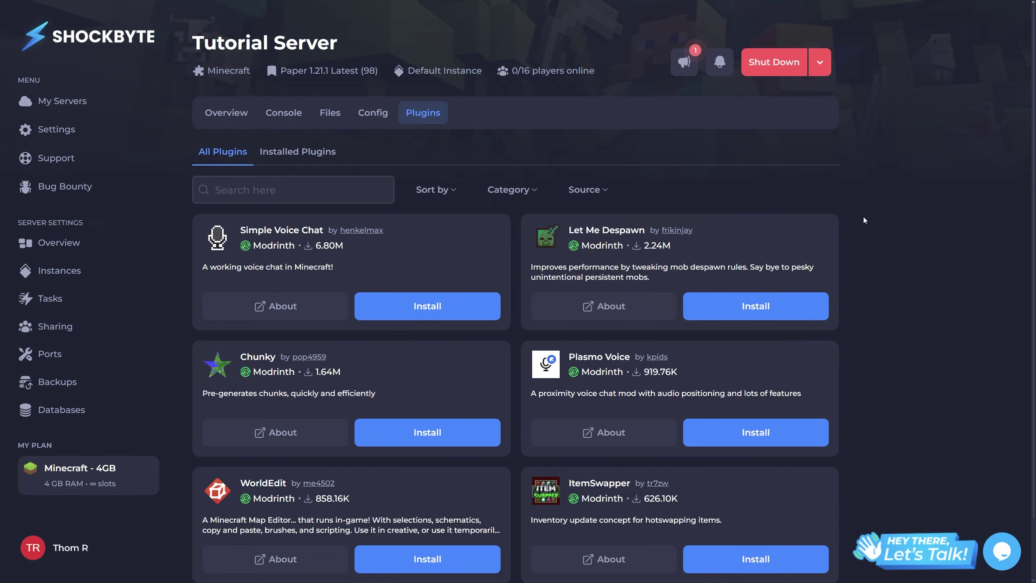
pyautogui.click(446, 299)
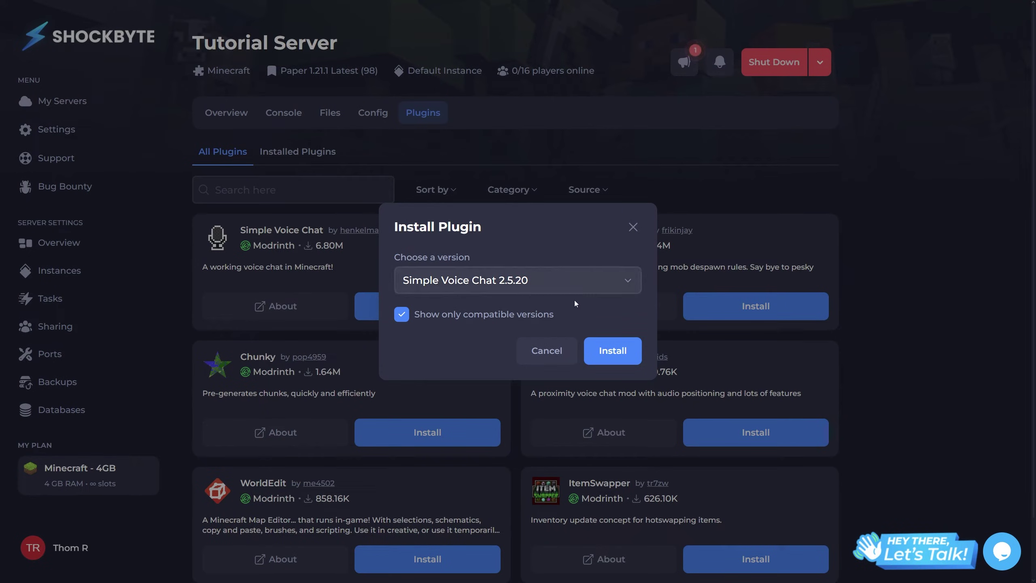
pyautogui.click(613, 349)
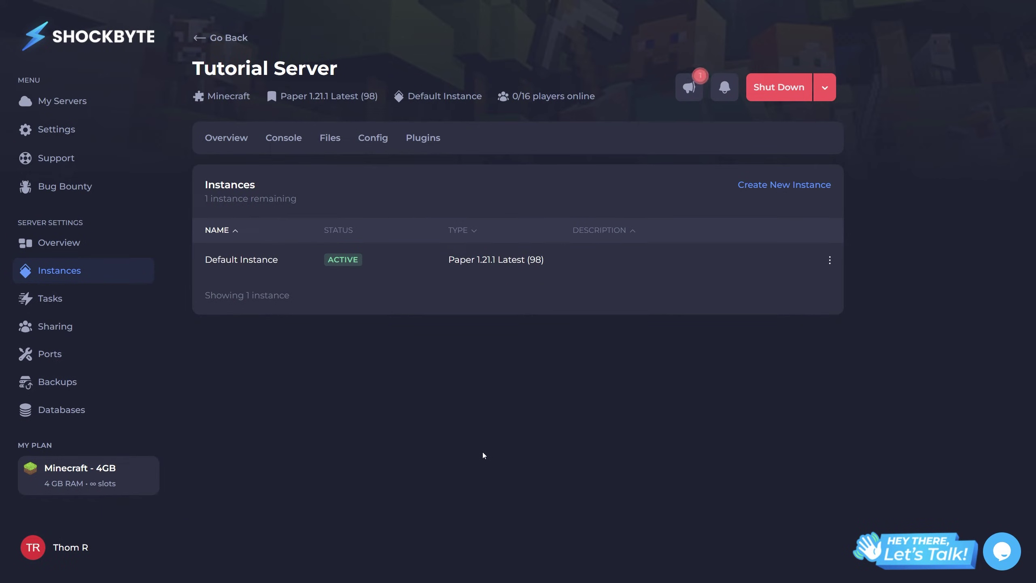
# Step: Start a new instance using the Fabric server type in the Stable environment
pyautogui.click(813, 190)
pyautogui.click(518, 375)
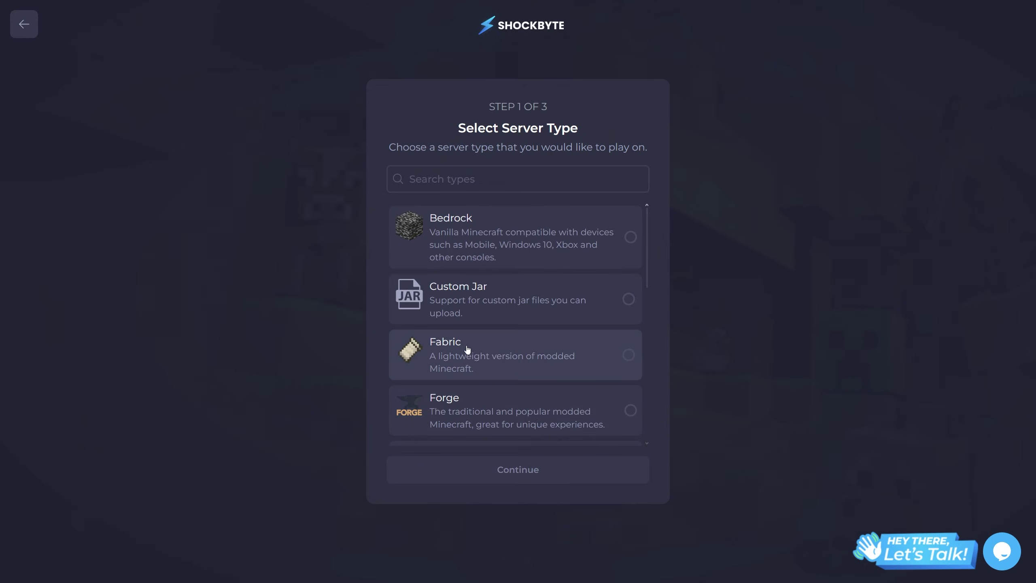
pyautogui.click(531, 348)
pyautogui.click(518, 470)
pyautogui.click(533, 285)
pyautogui.click(518, 343)
pyautogui.click(513, 451)
# Step: Name the instance 'Modded' with description 'Modded Instance', create it, and switch to it
pyautogui.write('Modded')
pyautogui.press('Tab')
pyautogui.write('Modded Instance')
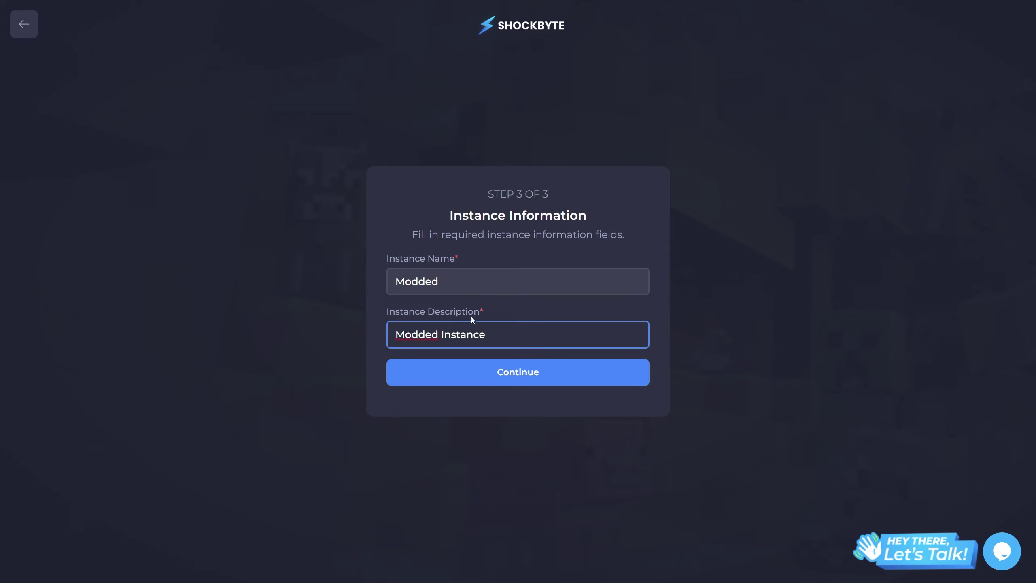
pyautogui.click(480, 380)
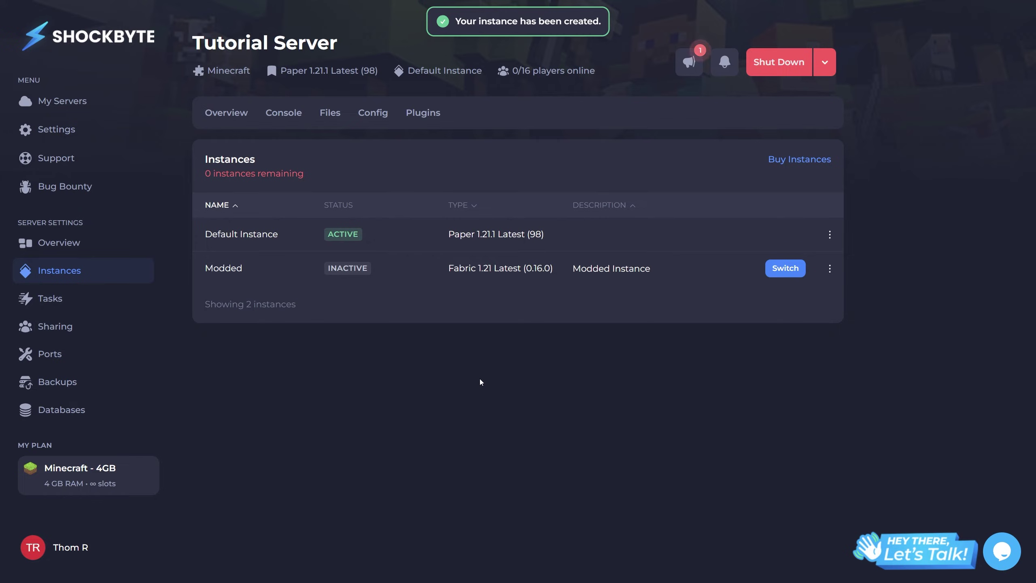
pyautogui.click(785, 268)
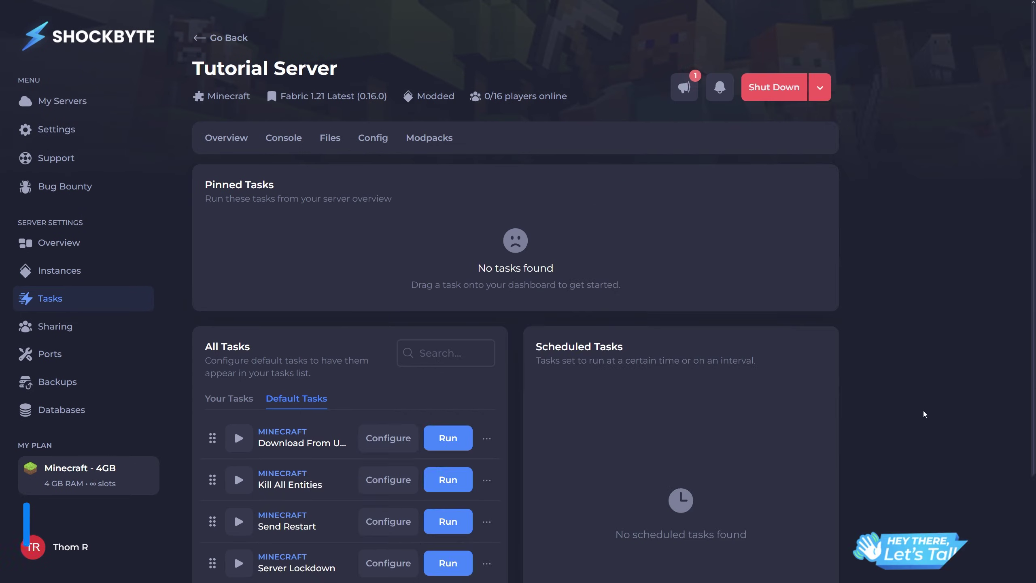
# Step: Configure the default Send Restart task with the name 'rest' and save it
pyautogui.scroll(-3, 925, 414)
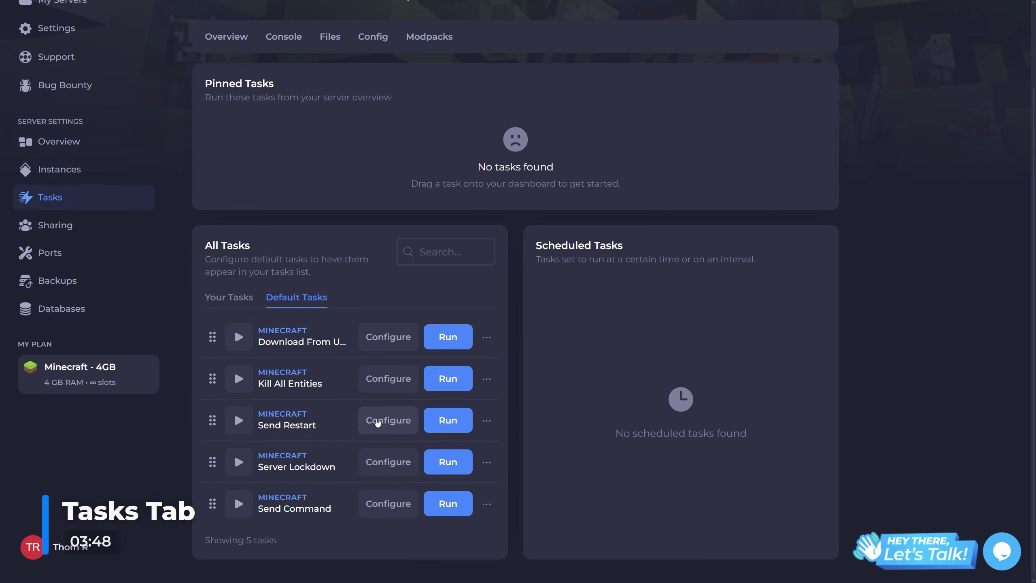
pyautogui.click(373, 425)
pyautogui.click(410, 303)
pyautogui.write('restart')
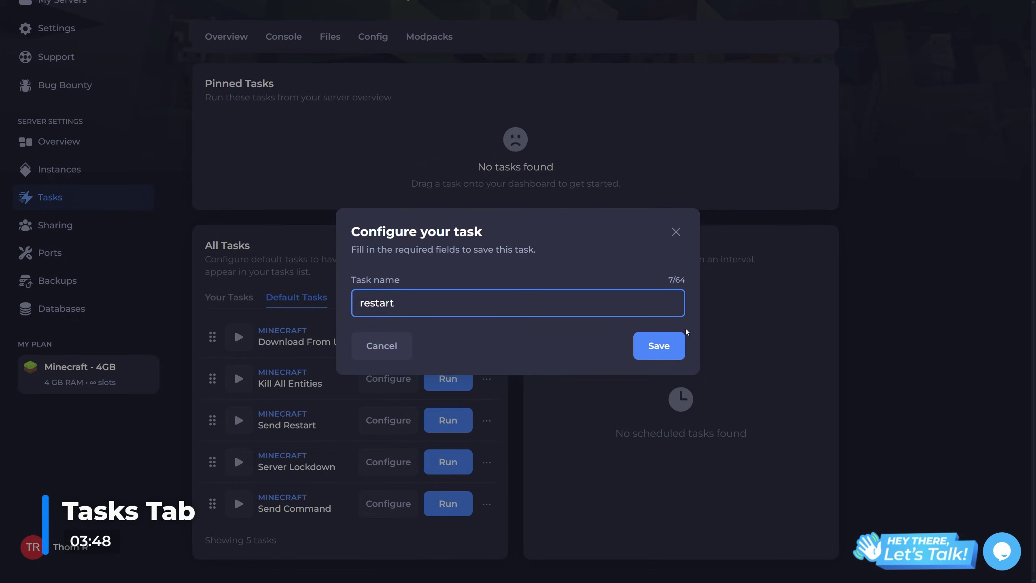
pyautogui.click(684, 334)
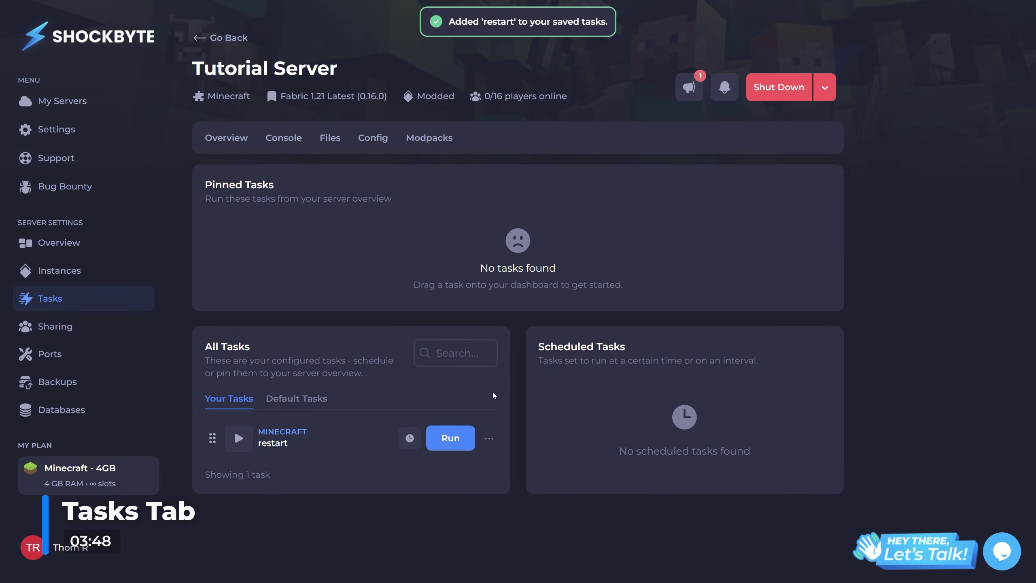
# Step: Schedule the restart task as 'restart', repeating, for 24/09/2024 at 05:01 pm
pyautogui.click(489, 439)
pyautogui.click(449, 495)
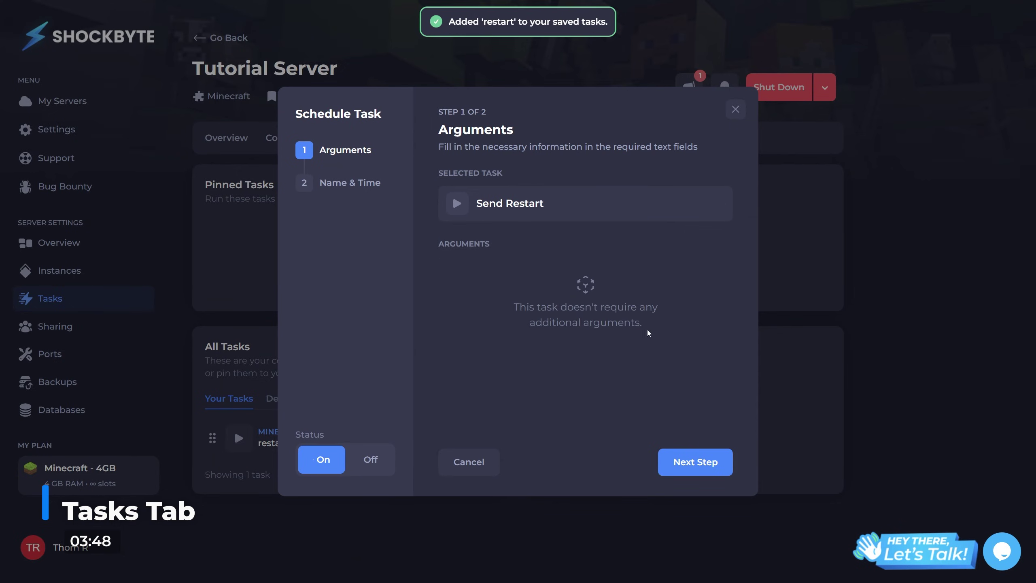
pyautogui.click(696, 462)
pyautogui.click(567, 197)
pyautogui.write('restart')
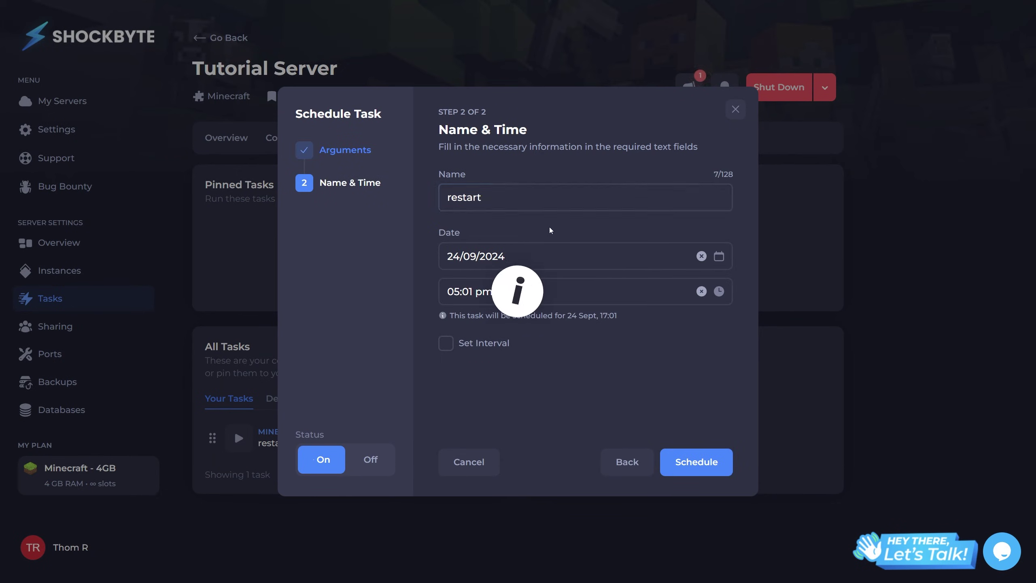
pyautogui.click(446, 343)
pyautogui.click(725, 462)
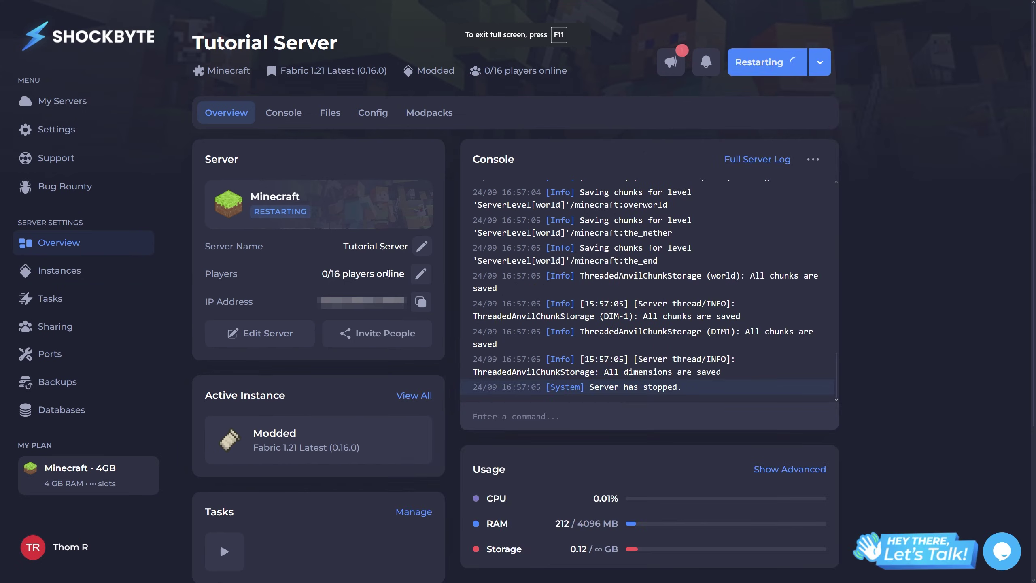
# Step: Start a support ticket with subject 'Example Ticket', department General Support, server Tutorial Server
pyautogui.click(101, 158)
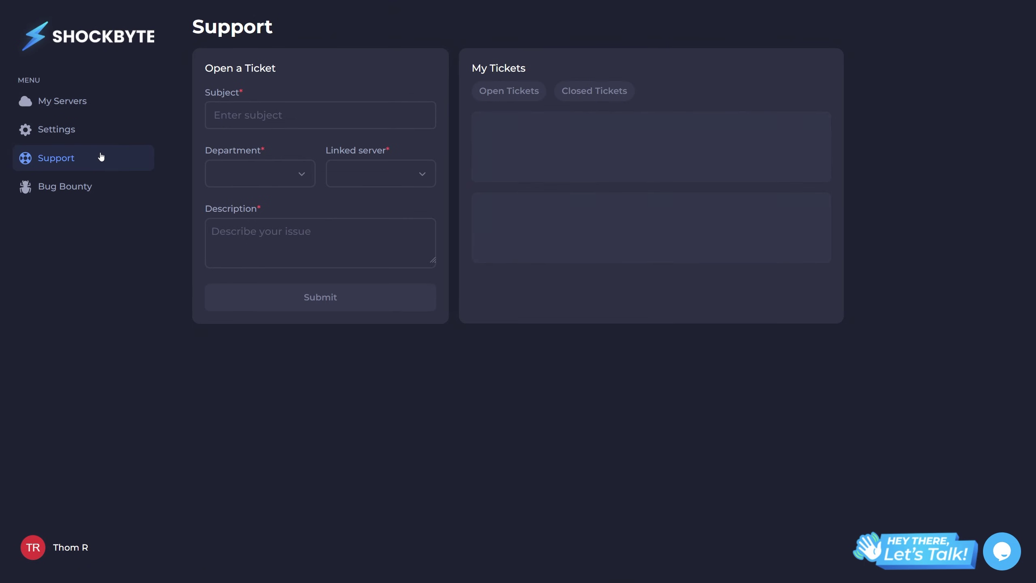
pyautogui.click(257, 120)
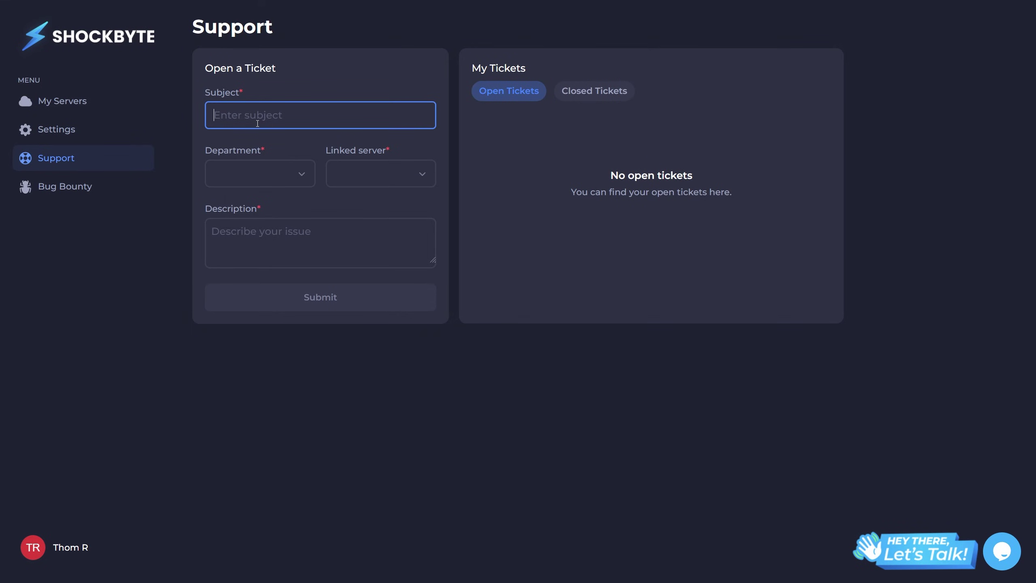
pyautogui.write('Example Ticket')
pyautogui.click(259, 173)
pyautogui.click(261, 212)
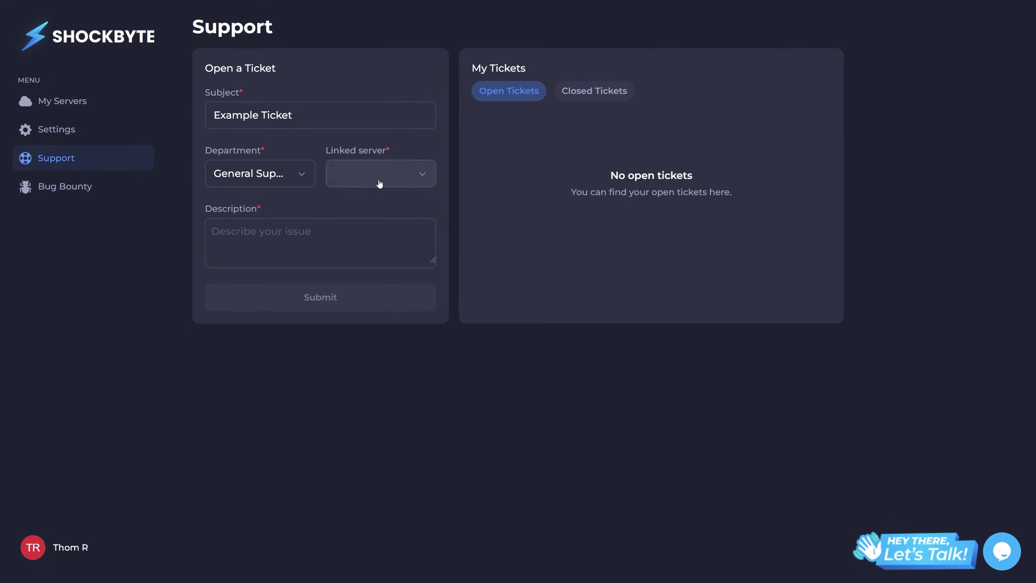
pyautogui.click(379, 184)
pyautogui.click(379, 212)
# Step: Enter the description '[EXAMPLE]' and submit the ticket
pyautogui.click(362, 238)
pyautogui.write('[EXAMPLE')
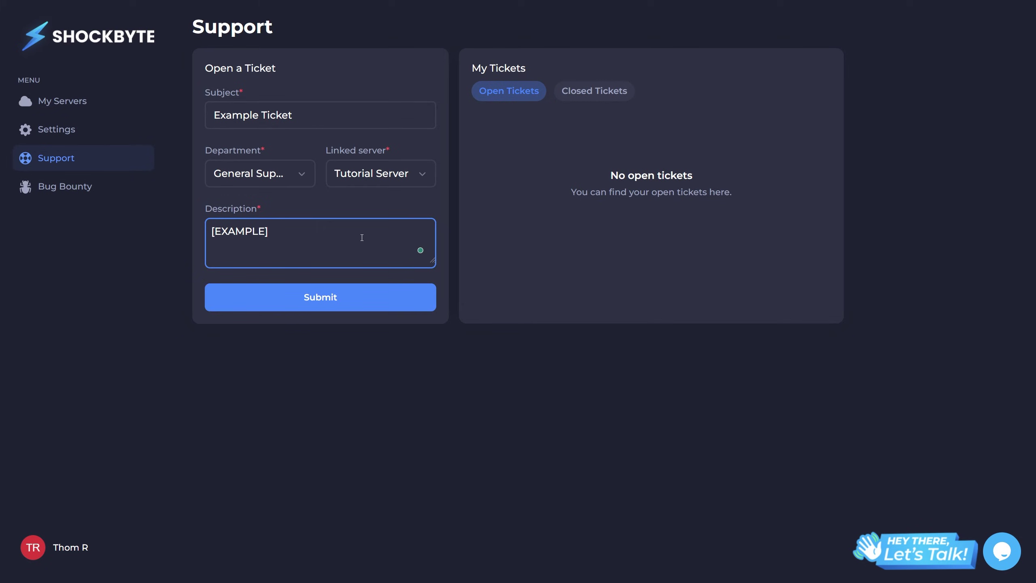
pyautogui.click(279, 294)
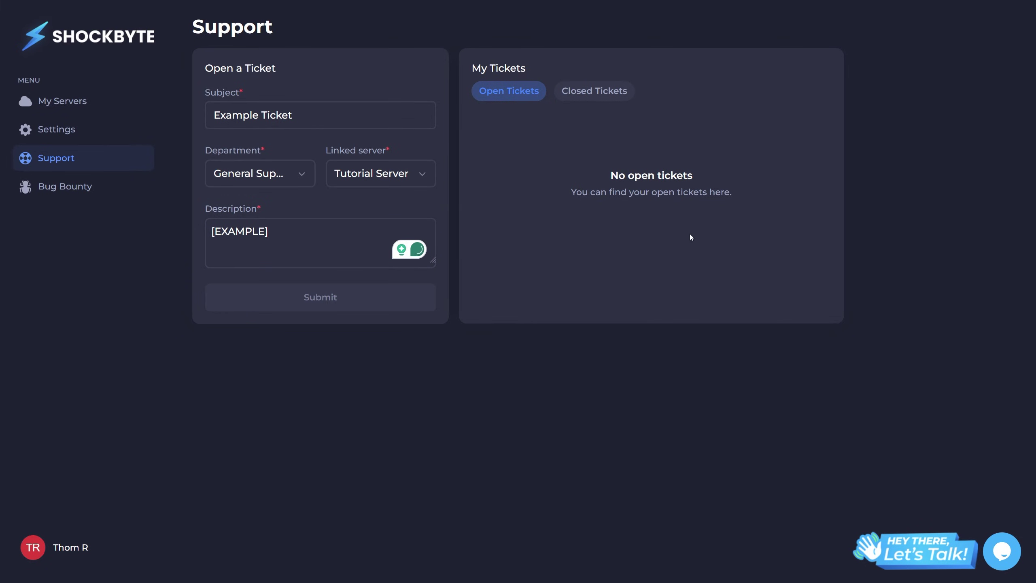